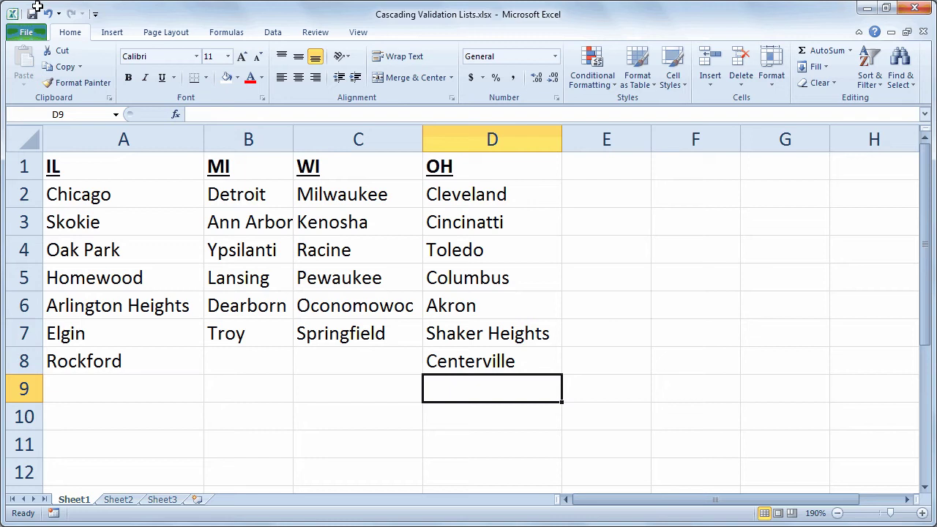
# - Name the state header range A1:D1 as States
pyautogui.moveTo(106, 171); pyautogui.dragTo(476, 154)
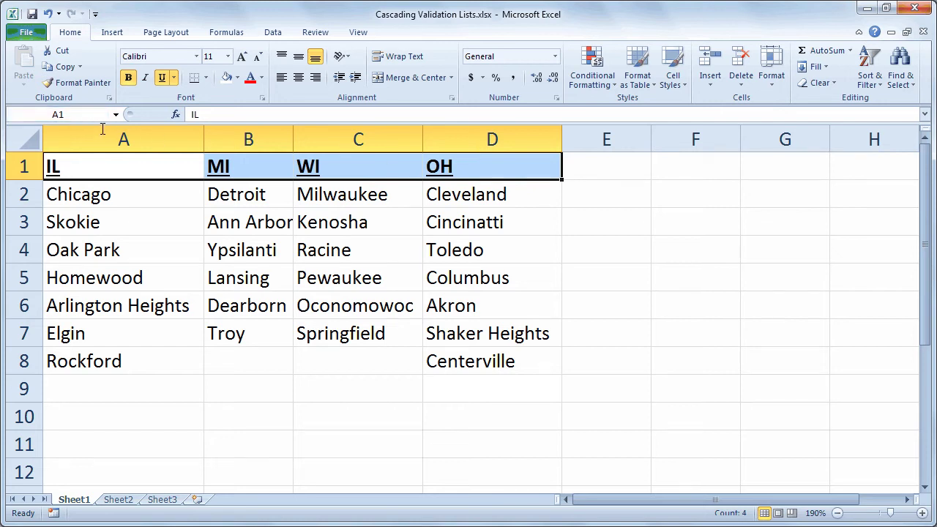
pyautogui.click(83, 113)
pyautogui.write('States')
pyautogui.press('Return')
# - Create named ranges from the selection A1:D8, using only the top row values as names
pyautogui.moveTo(133, 162); pyautogui.dragTo(461, 364)
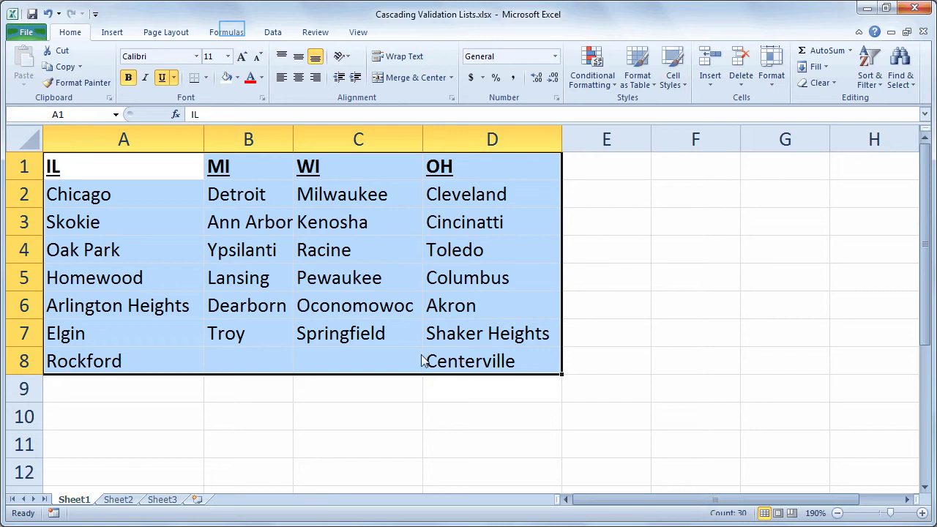
pyautogui.click(234, 33)
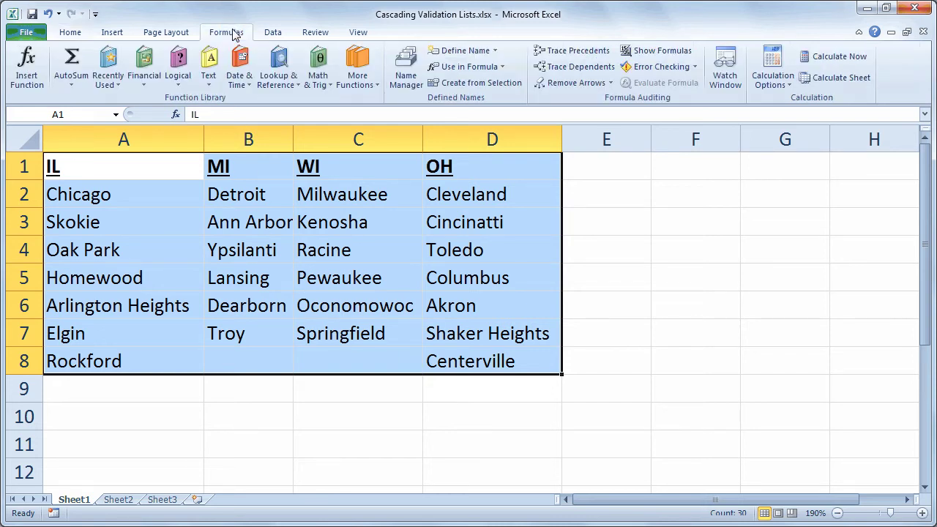
pyautogui.click(494, 85)
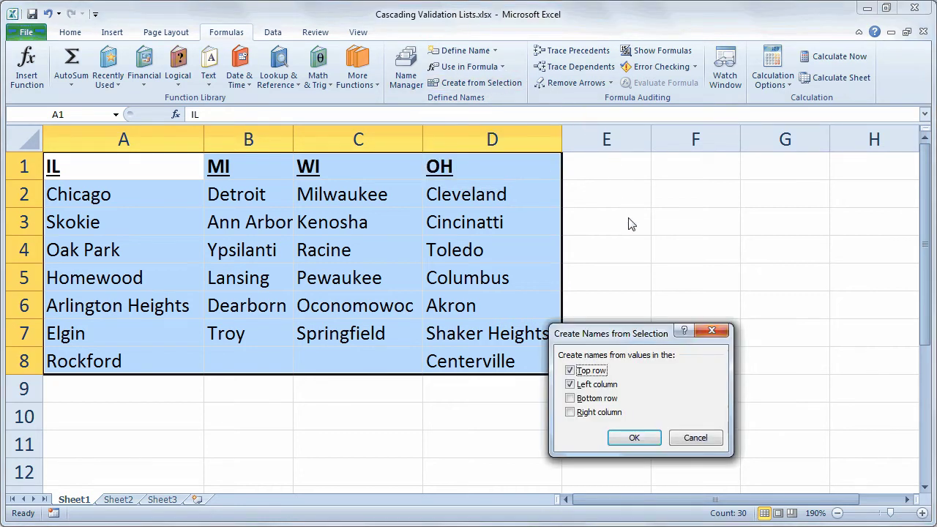
pyautogui.moveTo(641, 341); pyautogui.dragTo(675, 208)
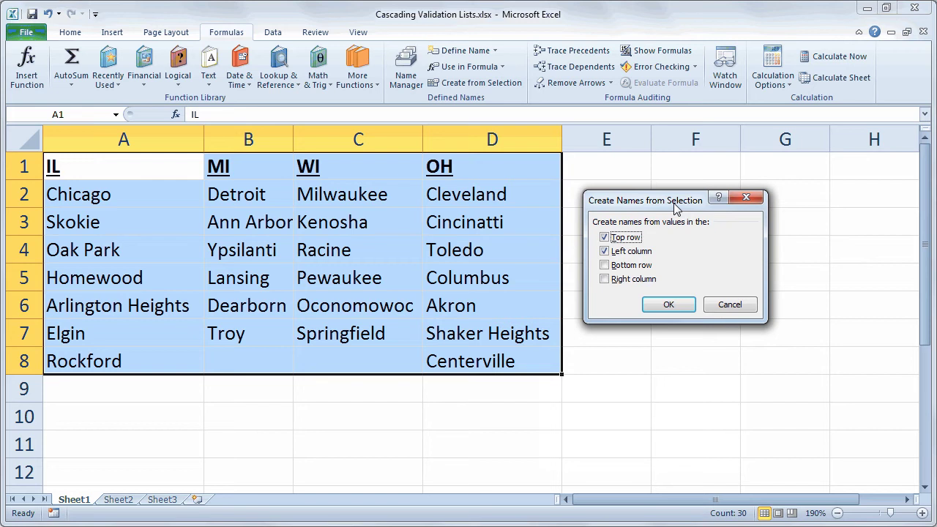
pyautogui.press('Tab')
pyautogui.click(605, 251)
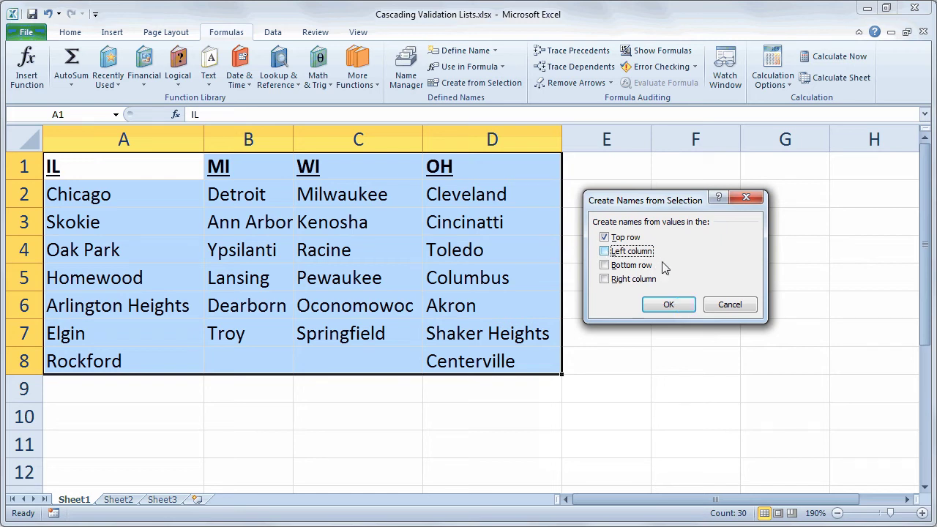
pyautogui.click(688, 307)
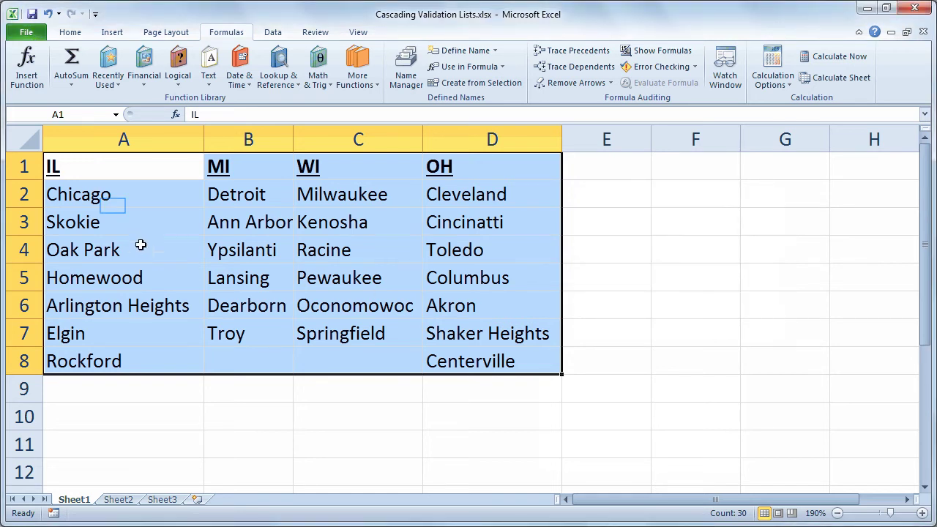
# - Check which cells the named ranges States, IL and OH cover
pyautogui.click(113, 207)
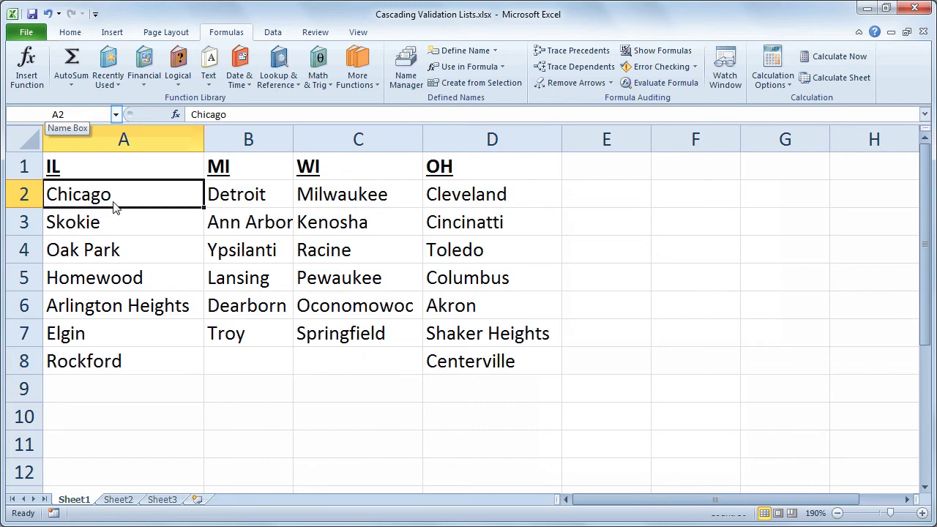
pyautogui.click(115, 116)
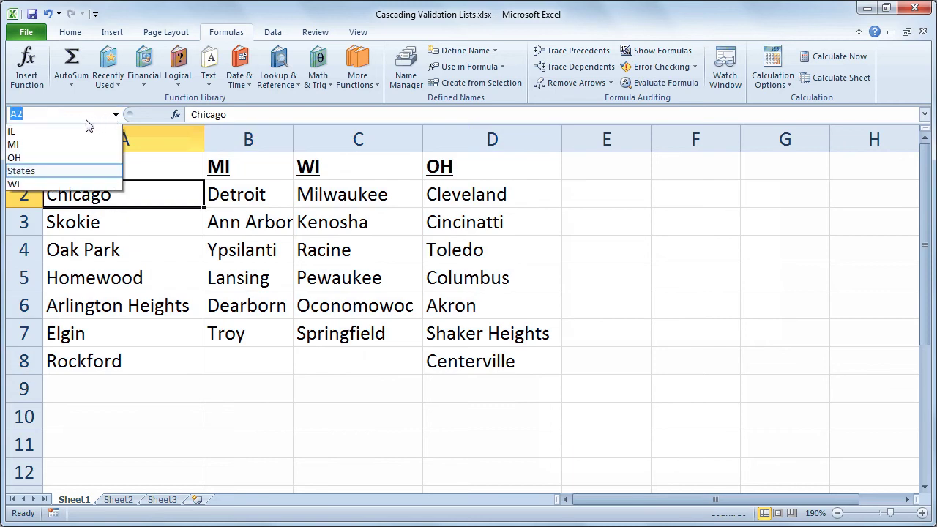
pyautogui.click(62, 171)
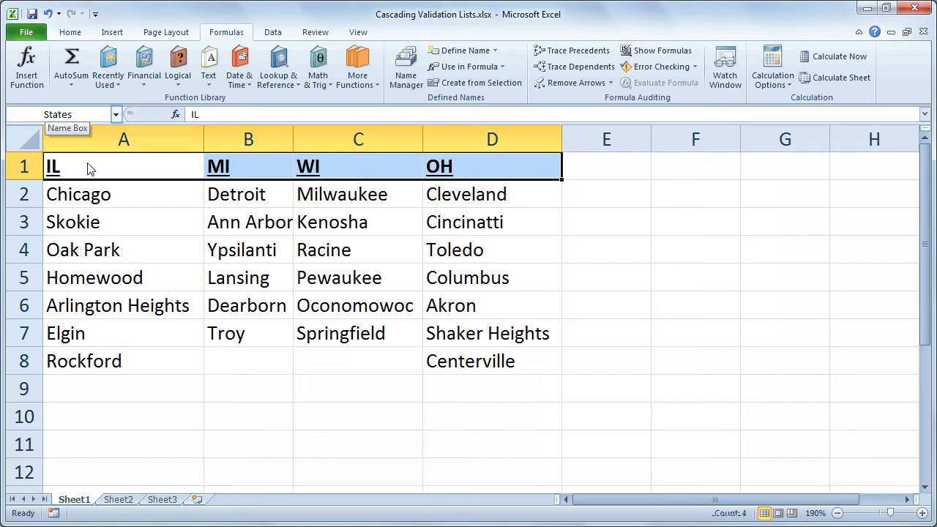
pyautogui.click(114, 115)
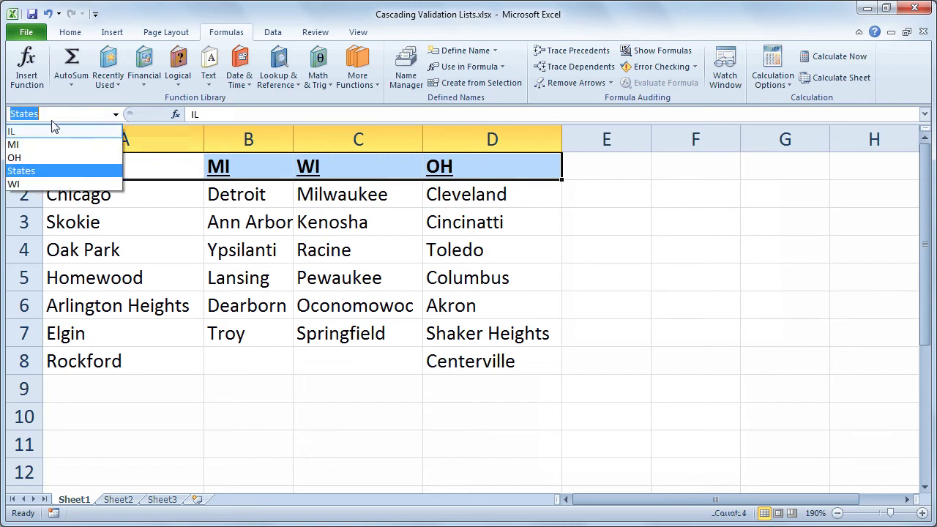
pyautogui.click(40, 132)
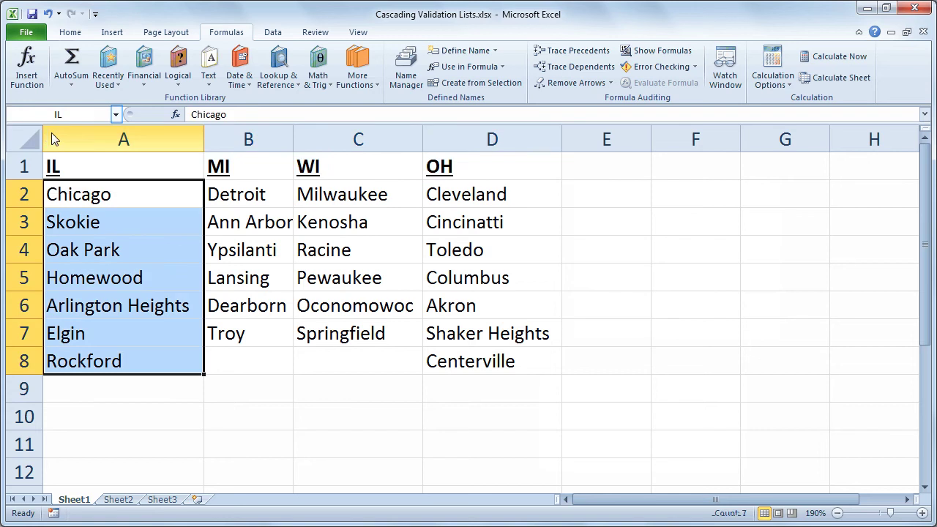
pyautogui.click(116, 115)
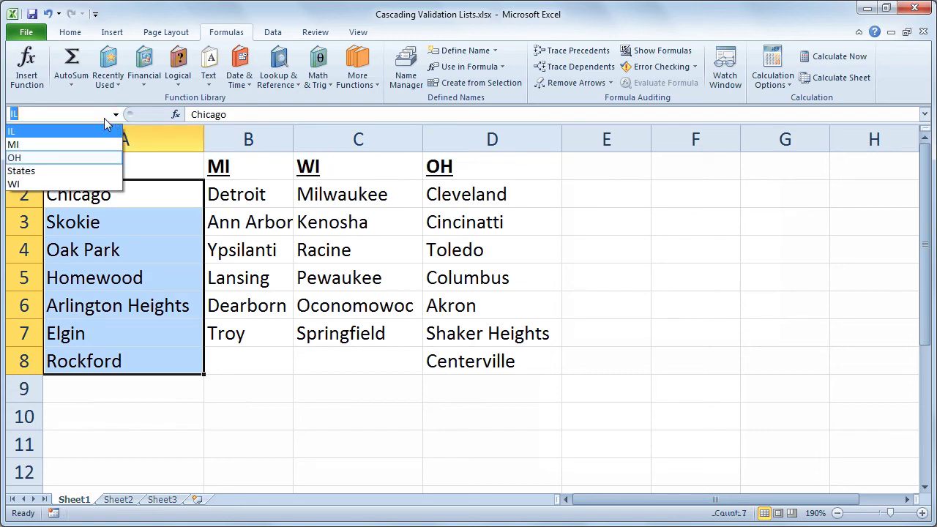
pyautogui.click(56, 159)
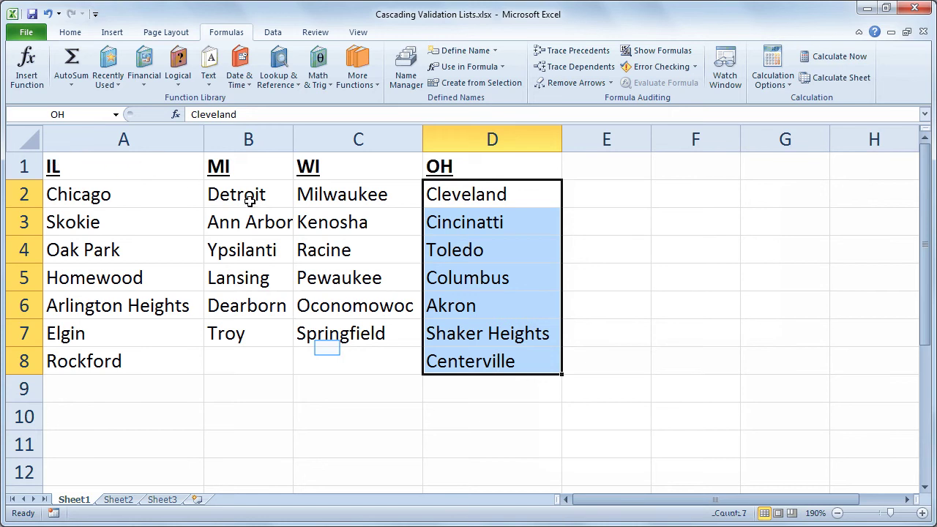
# - Enter the headings State in cell A10 and City in cell B10
pyautogui.click(328, 352)
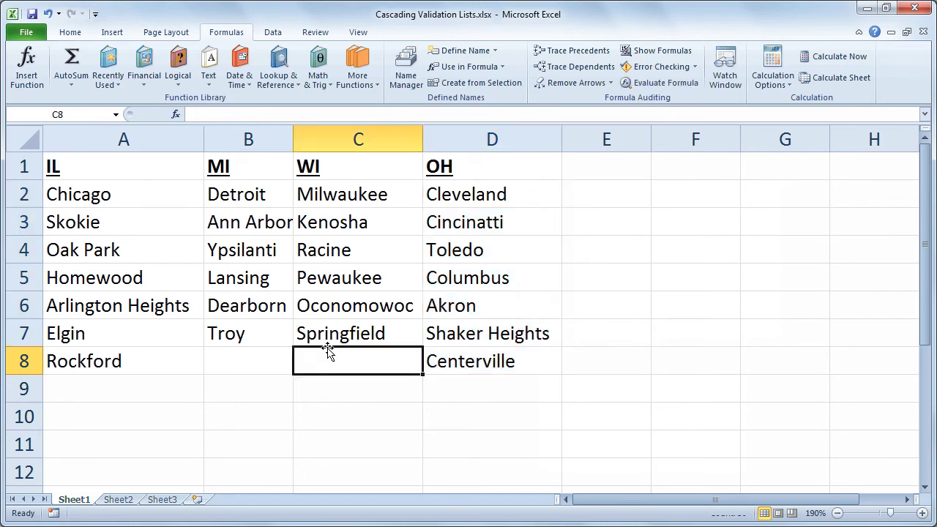
pyautogui.press('Left')
pyautogui.press('Left')
pyautogui.press('Down')
pyautogui.press('Down')
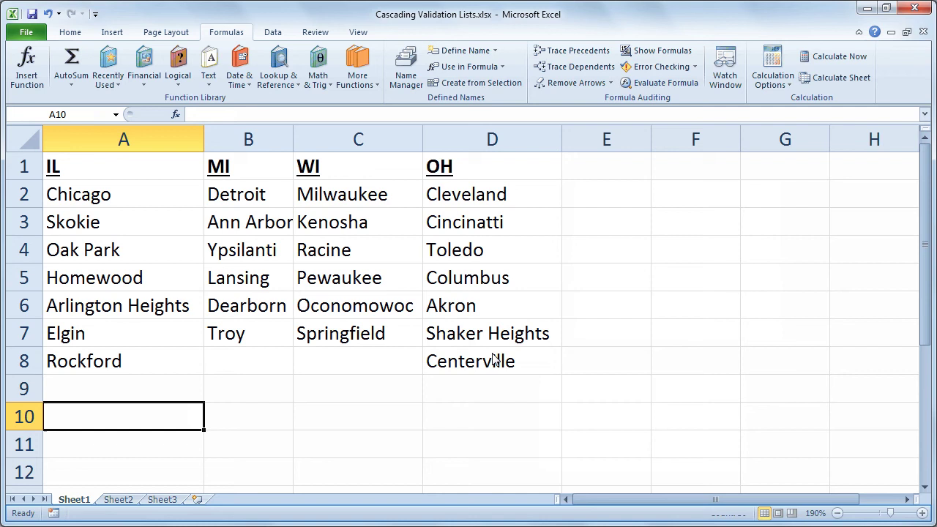
pyautogui.click(837, 513)
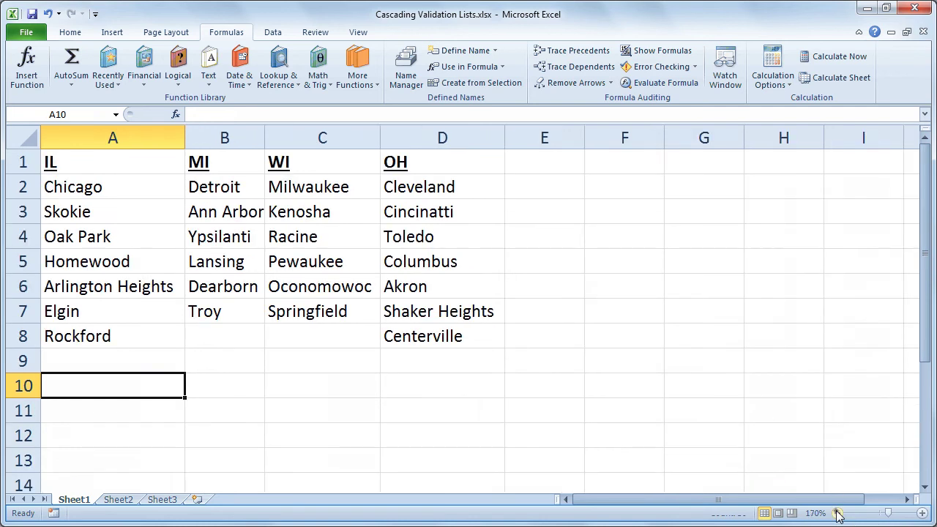
pyautogui.click(837, 512)
pyautogui.click(837, 512)
pyautogui.click(838, 512)
pyautogui.click(838, 512)
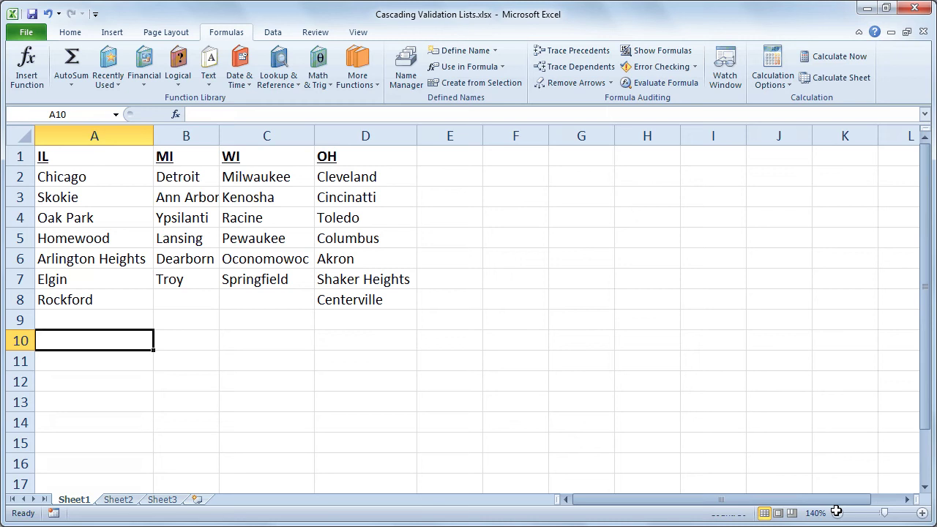
pyautogui.write('State')
pyautogui.press('Tab')
pyautogui.write('Ci')
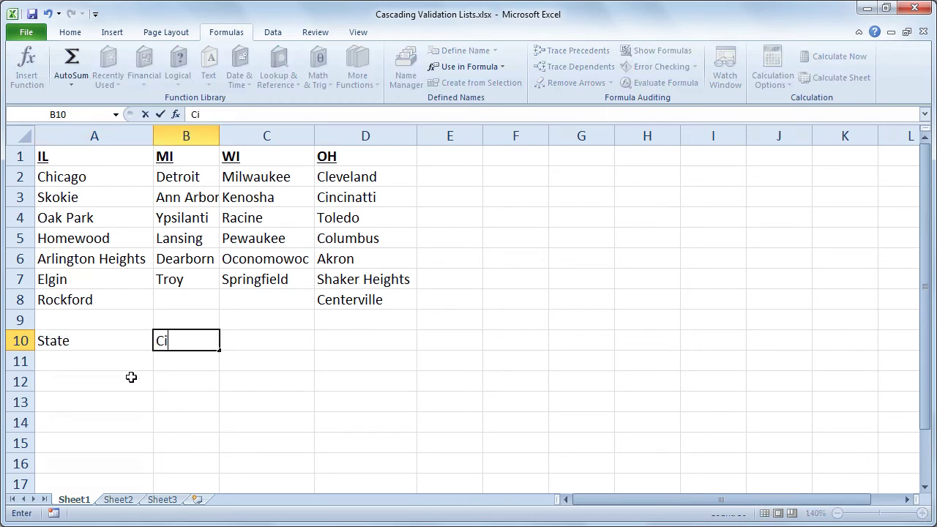
pyautogui.write('ty')
pyautogui.press('Return')
pyautogui.press('Left')
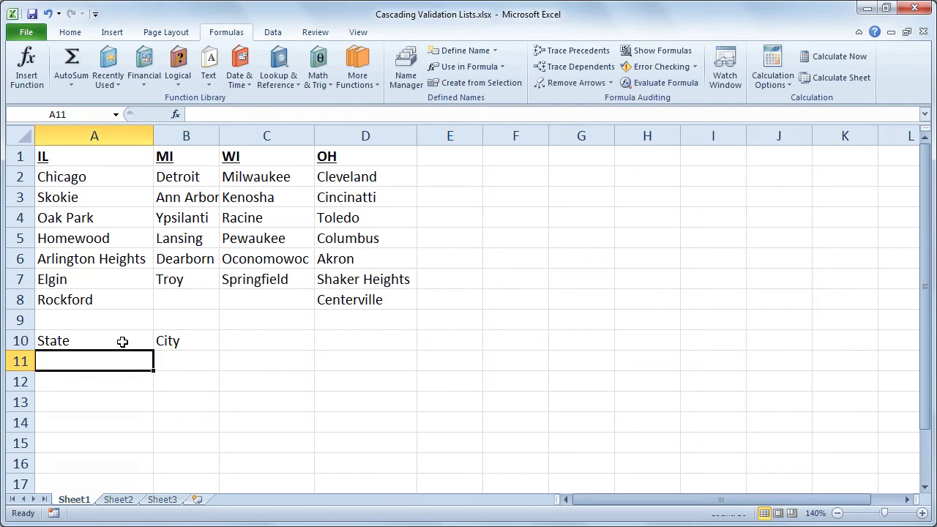
# - Format the State and City headings in A10:B10 as bold, italic and underlined
pyautogui.click(122, 341)
pyautogui.hotkey('shift', 'Right')
pyautogui.hotkey('ctrl', 'b')
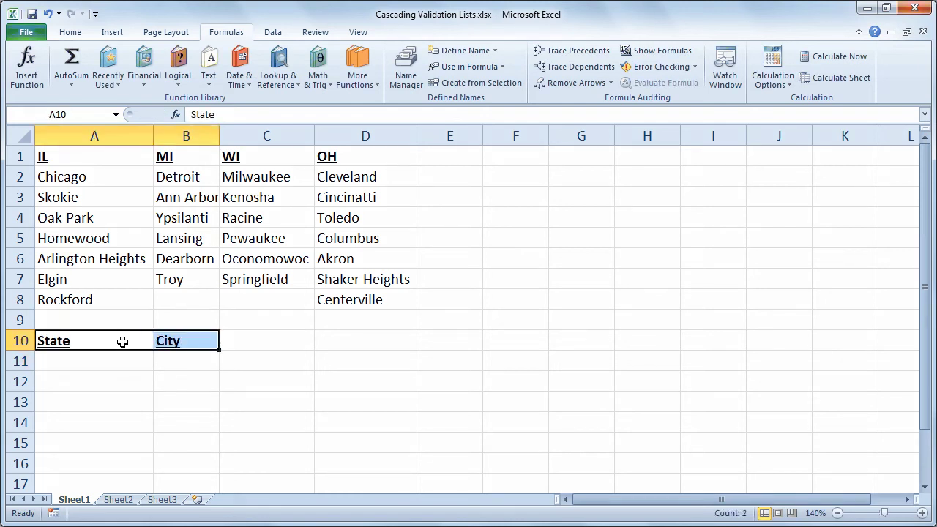
pyautogui.hotkey('ctrl', 'i')
pyautogui.hotkey('ctrl', 'u')
pyautogui.press('Down')
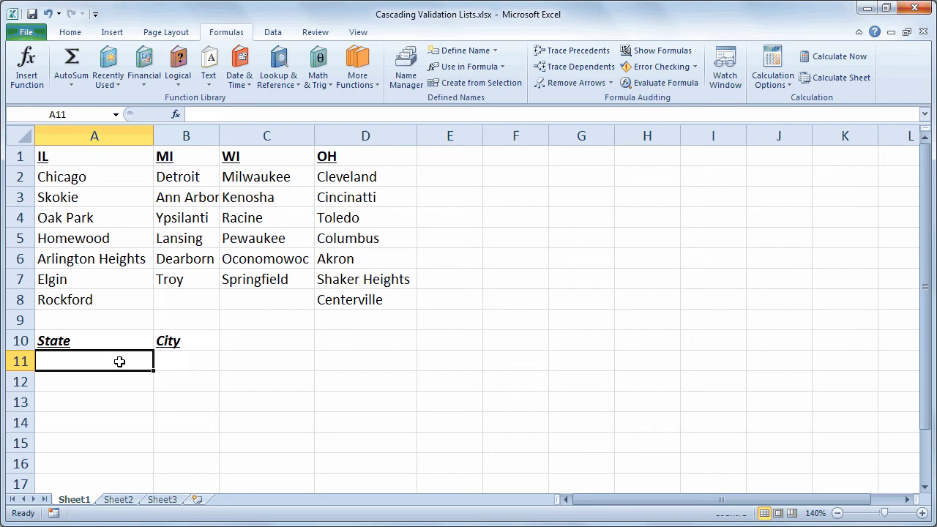
# - Apply list data validation to cells A11:A14 with the source =States, keeping the default input message and error alert
pyautogui.moveTo(119, 362); pyautogui.dragTo(114, 417)
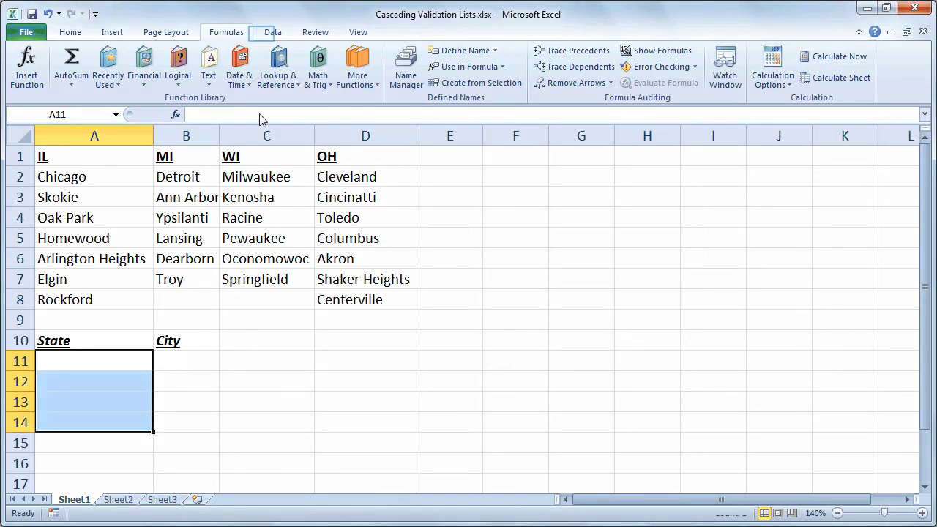
pyautogui.click(271, 32)
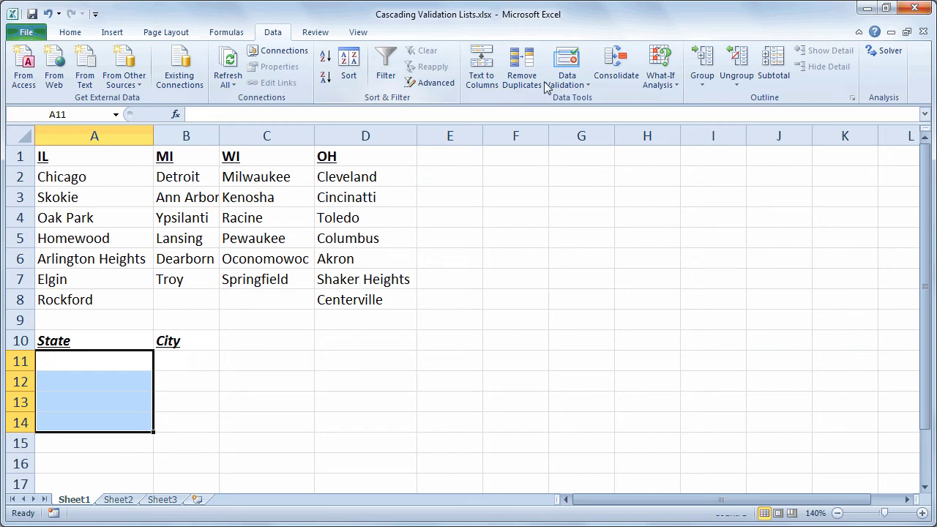
pyautogui.click(569, 65)
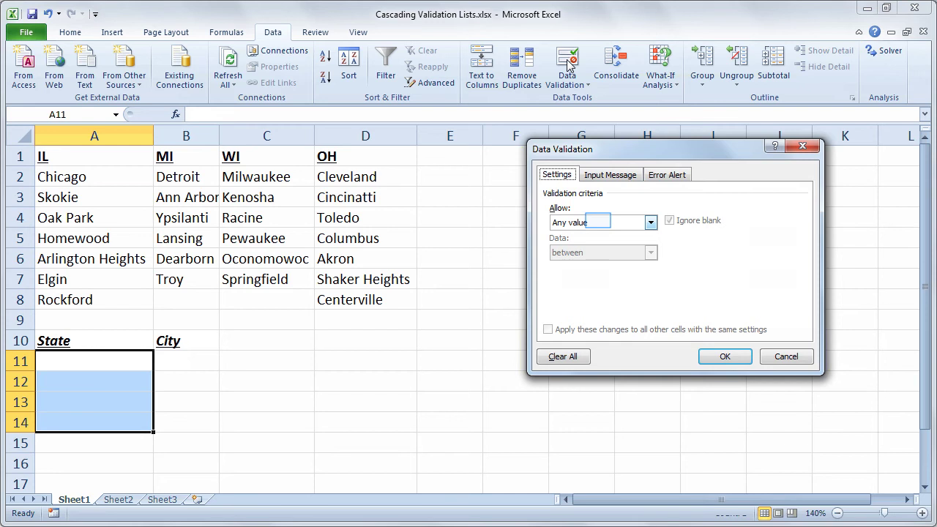
pyautogui.click(600, 224)
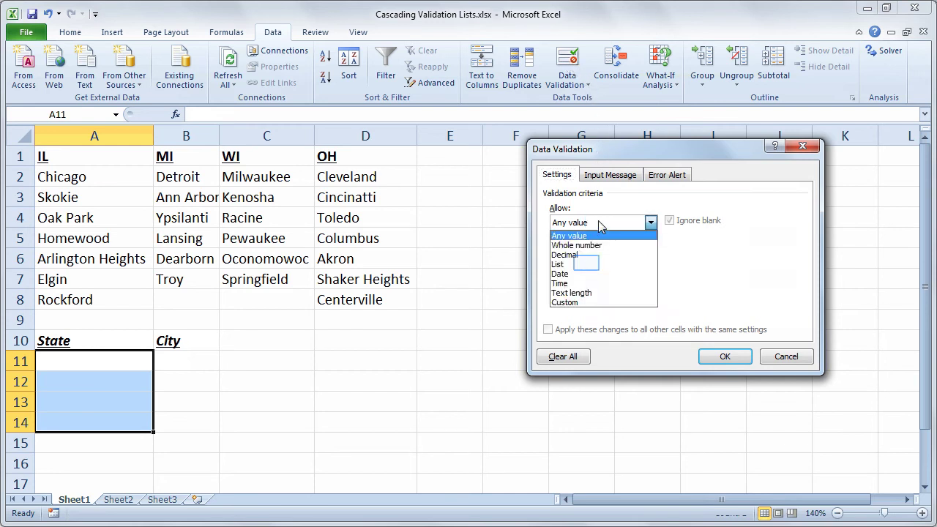
pyautogui.click(585, 264)
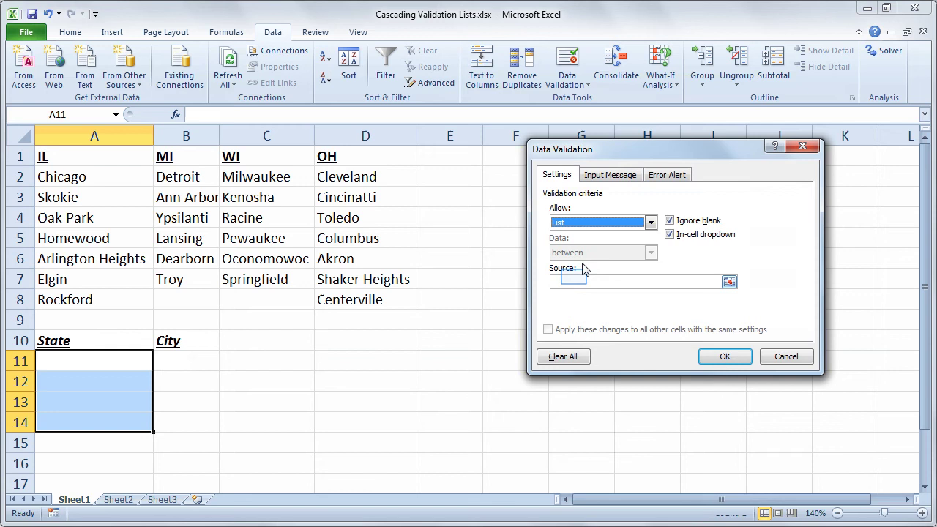
pyautogui.click(576, 282)
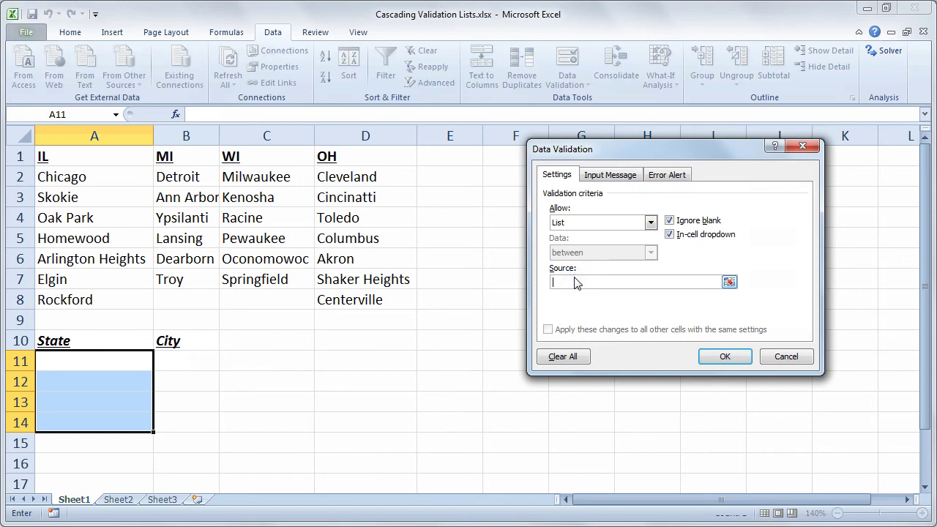
pyautogui.write('=States')
pyautogui.click(619, 176)
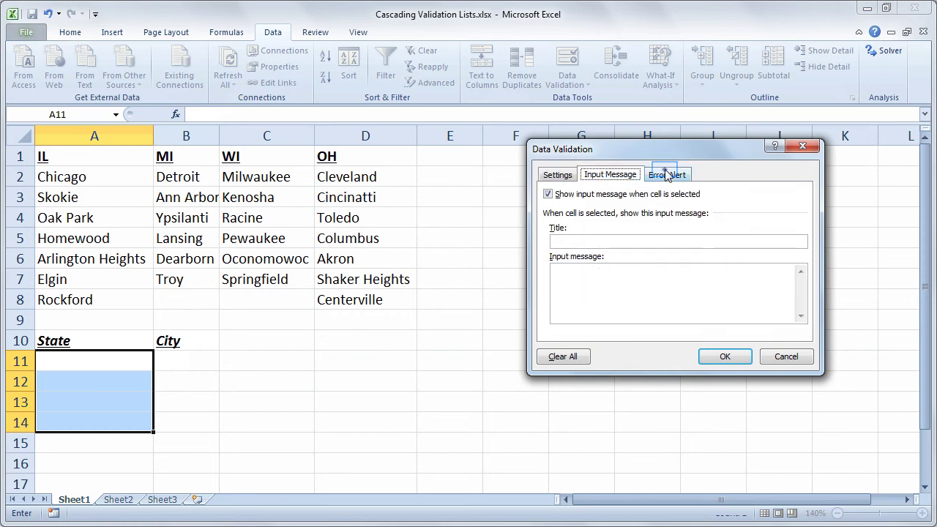
pyautogui.click(667, 175)
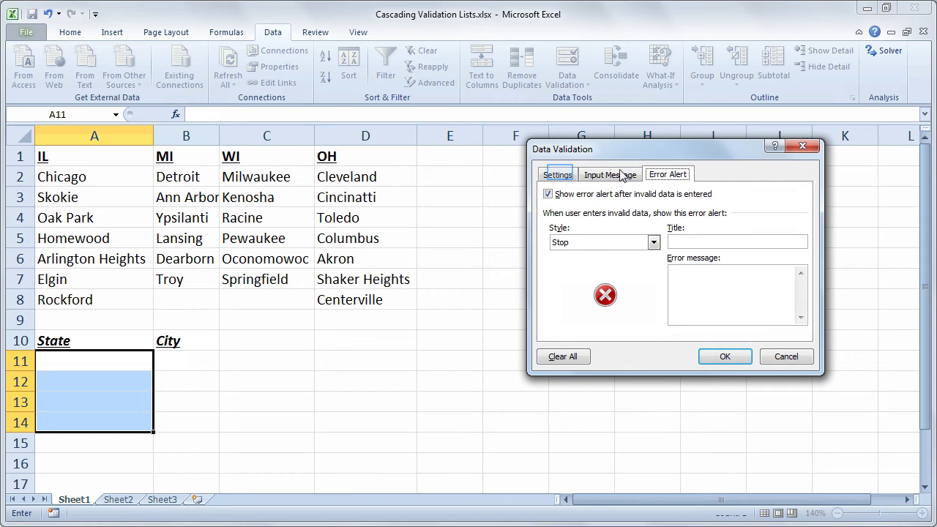
pyautogui.click(558, 175)
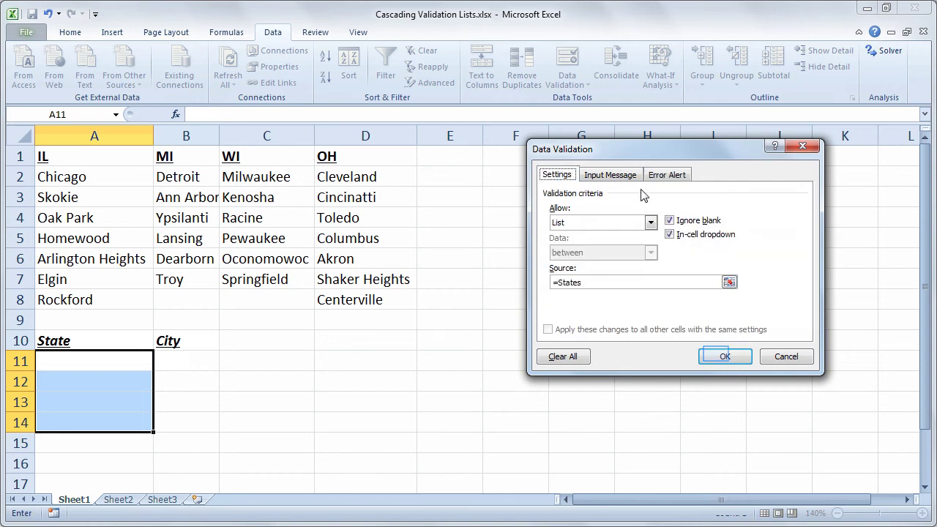
pyautogui.click(720, 357)
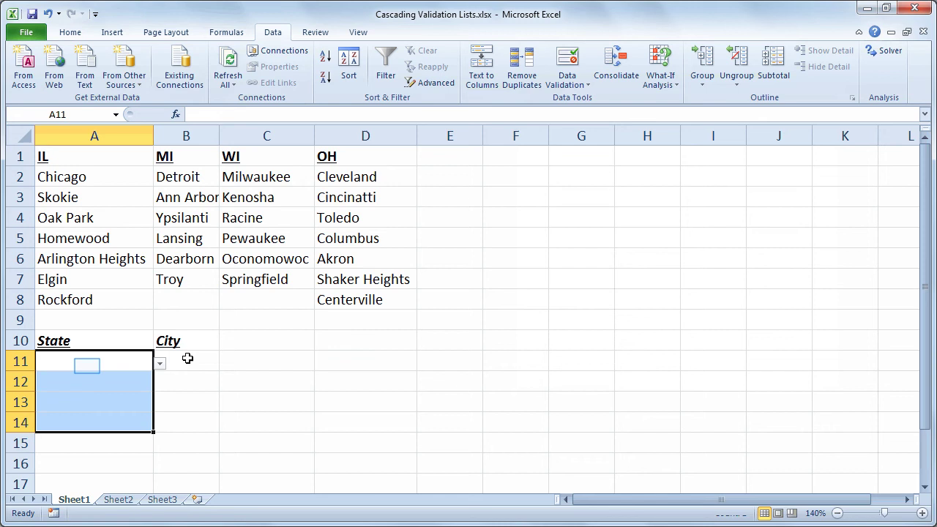
# - Try the State list in cell A11 by picking IL and switching the entry to MI
pyautogui.click(96, 365)
pyautogui.click(160, 364)
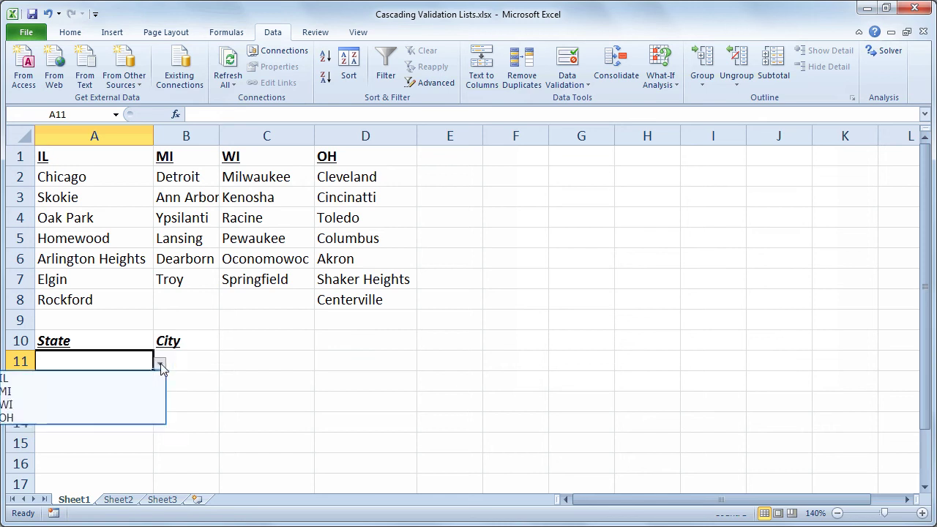
pyautogui.click(125, 378)
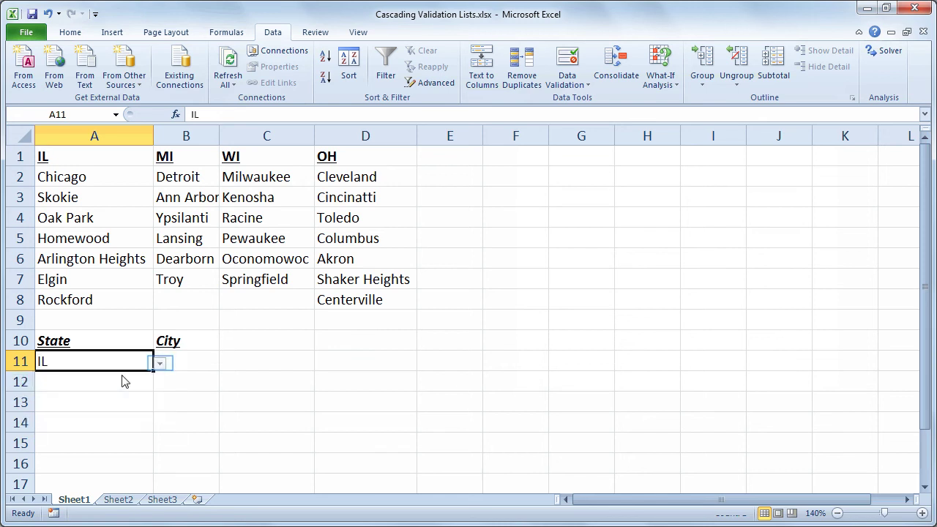
pyautogui.click(159, 364)
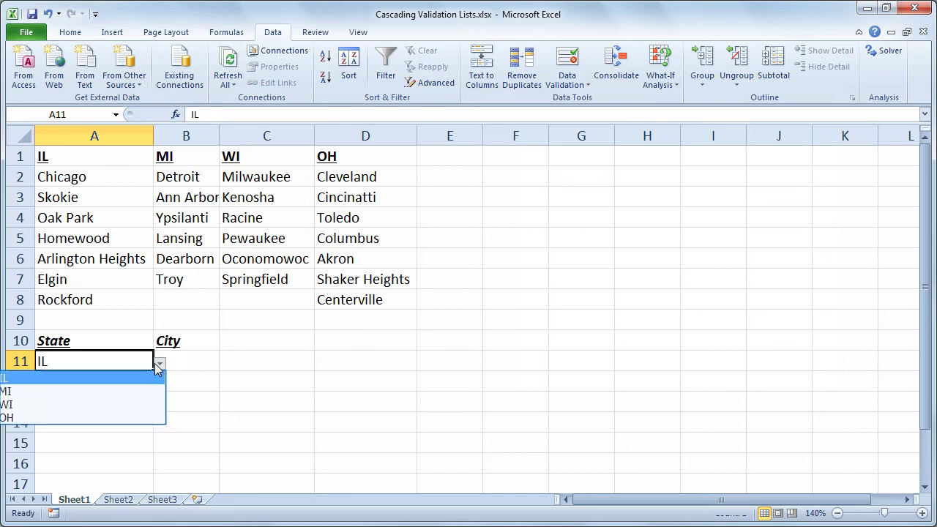
pyautogui.click(109, 385)
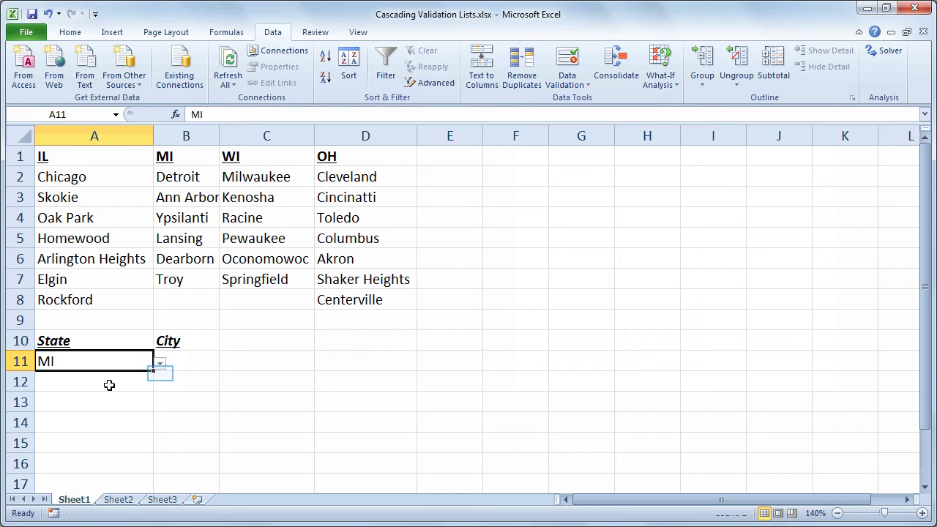
pyautogui.click(159, 373)
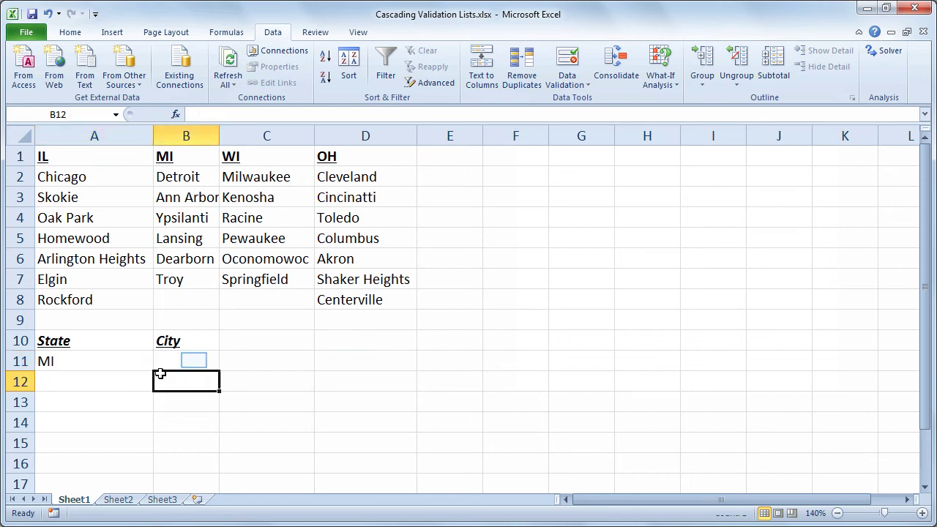
# - Apply list data validation to the City cells B11:B14 with the source =indirect(a11)
pyautogui.doubleClick(188, 359)
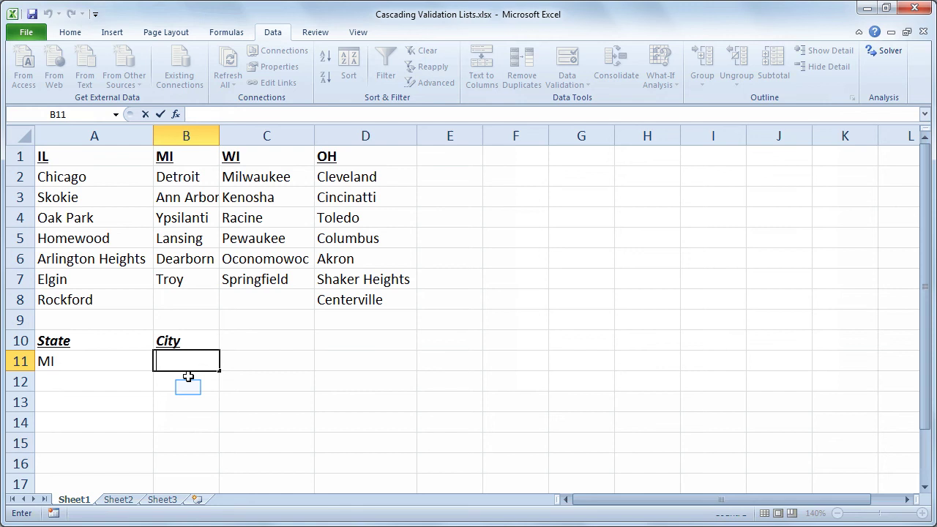
pyautogui.click(188, 380)
pyautogui.click(189, 360)
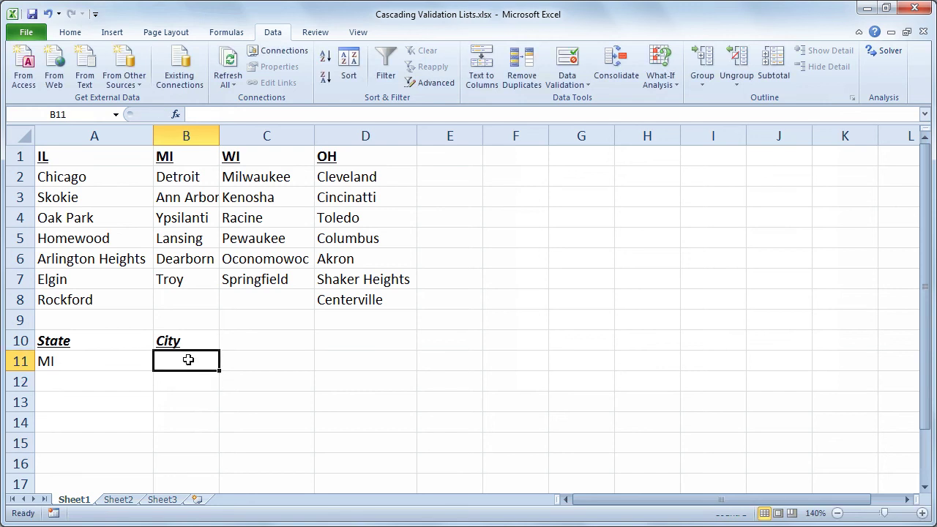
pyautogui.moveTo(186, 359); pyautogui.dragTo(184, 430)
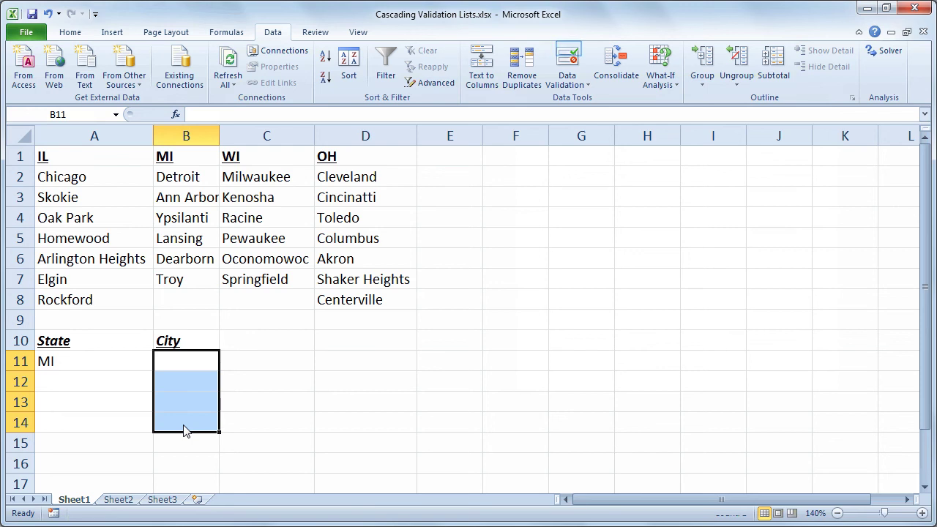
pyautogui.click(569, 55)
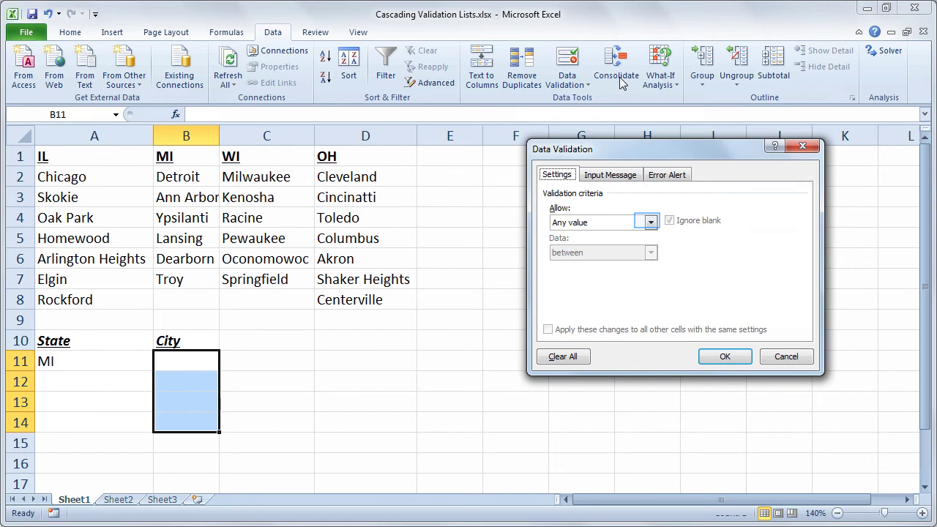
pyautogui.click(649, 222)
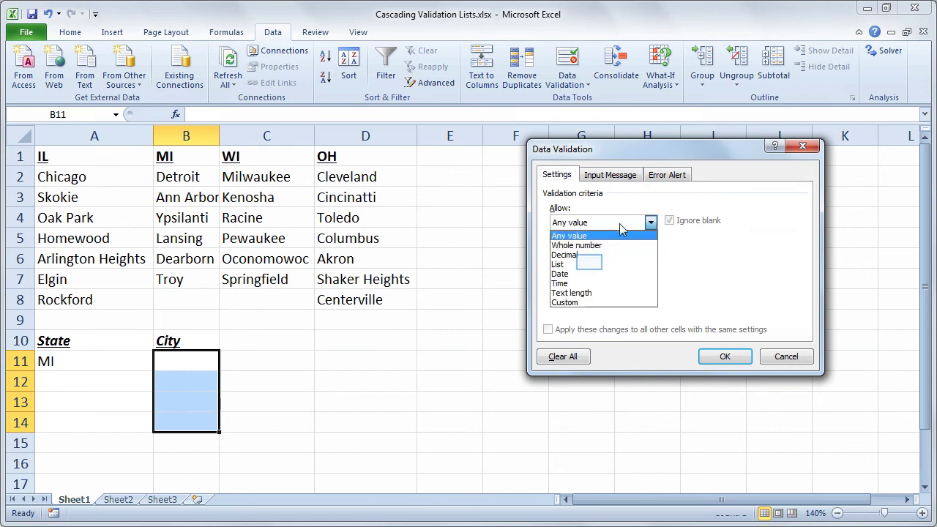
pyautogui.click(591, 265)
pyautogui.click(597, 283)
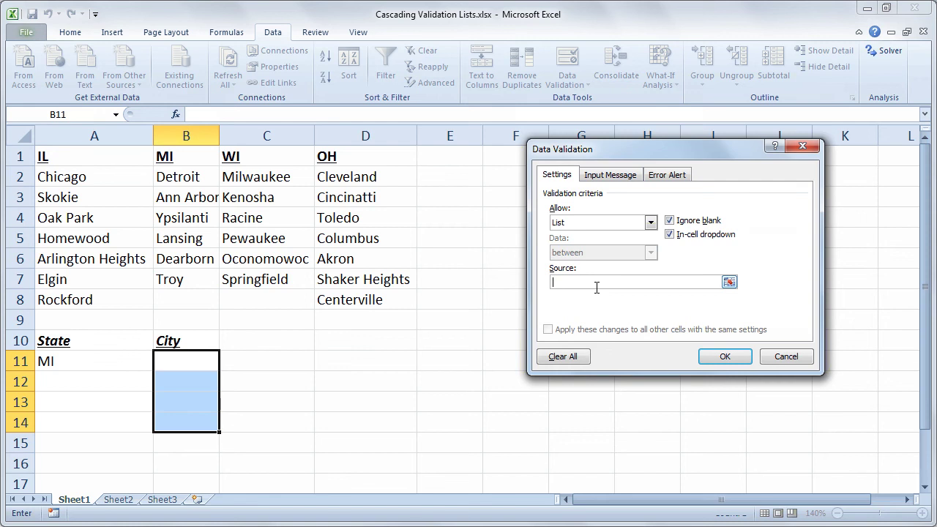
pyautogui.write('=indirect(a11)')
pyautogui.press('Return')
pyautogui.click(718, 355)
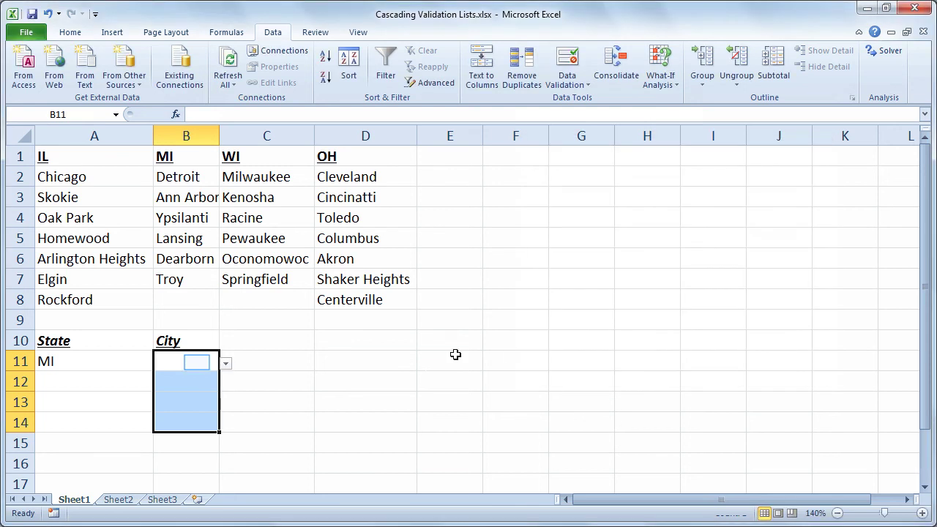
# - Test the dependent lists by choosing Lansing as the city in B11 and changing the state in A11 to WI
pyautogui.click(197, 362)
pyautogui.click(225, 365)
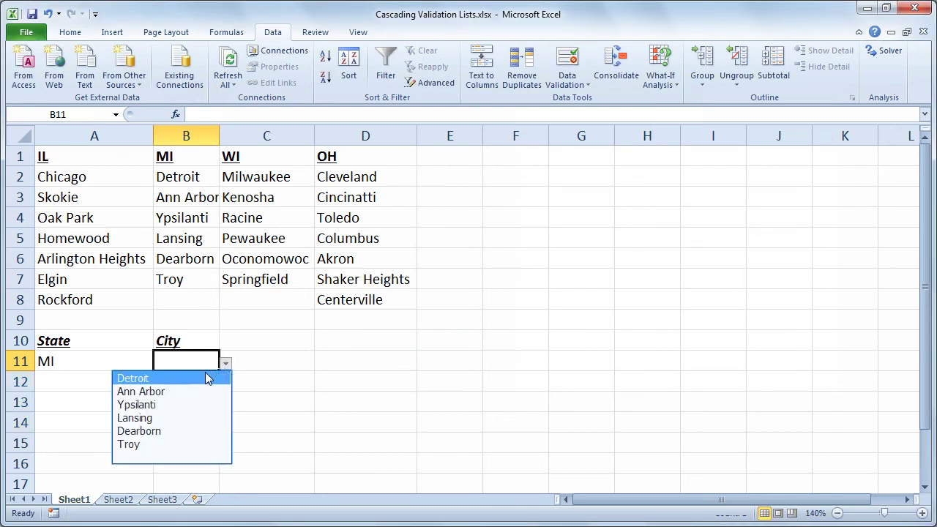
pyautogui.click(192, 418)
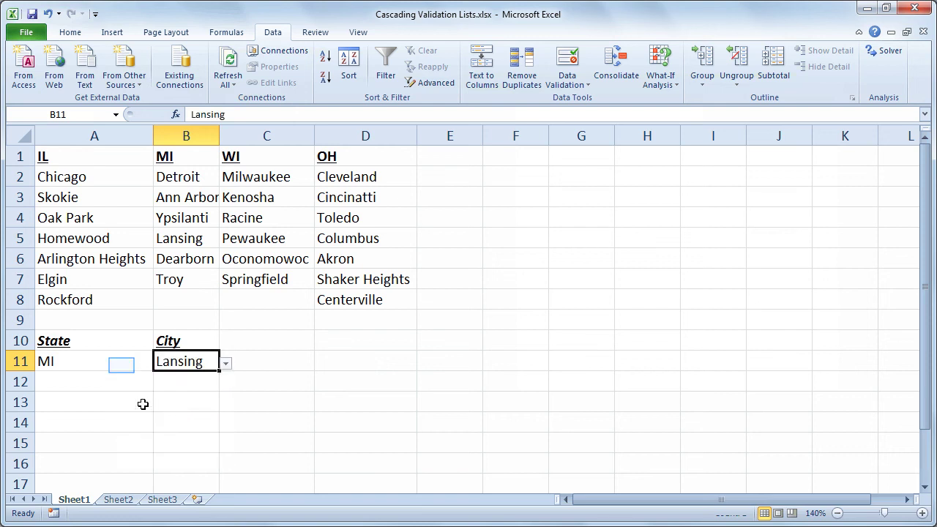
pyautogui.click(121, 361)
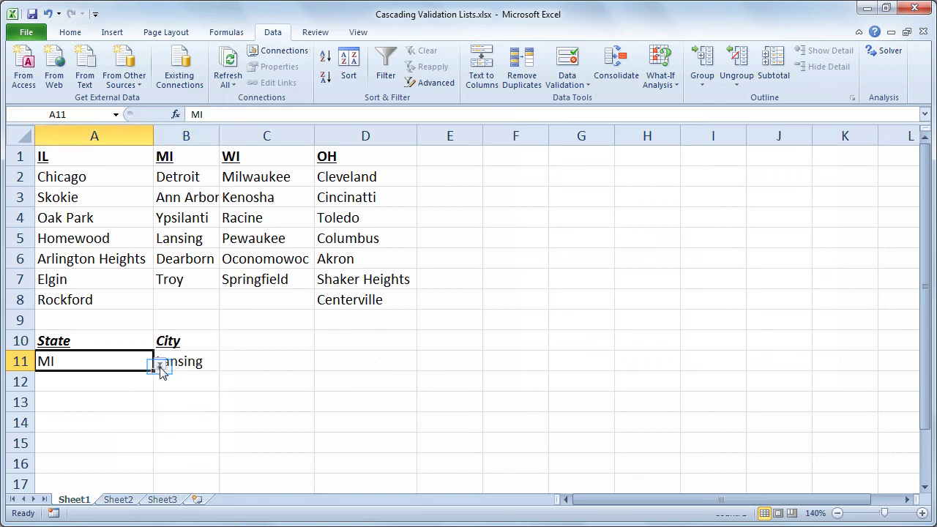
pyautogui.click(160, 364)
pyautogui.click(106, 405)
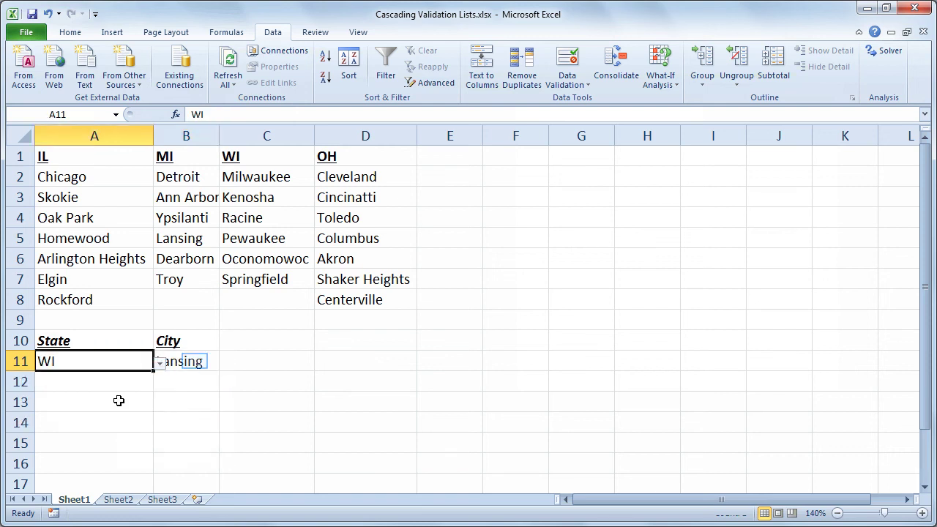
# - Center the state entry in cell A11 and narrow column A so its dropdown list sits closer to the entry
pyautogui.click(194, 362)
pyautogui.click(114, 362)
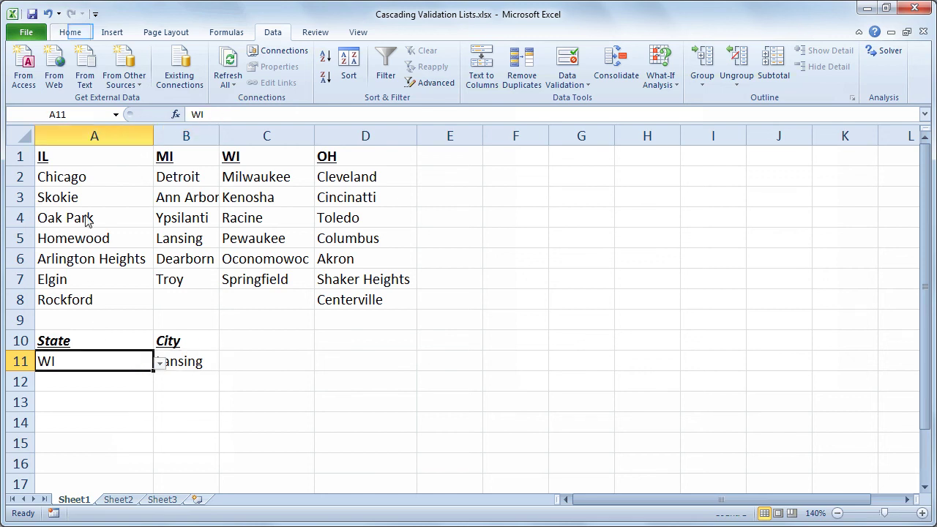
pyautogui.click(71, 32)
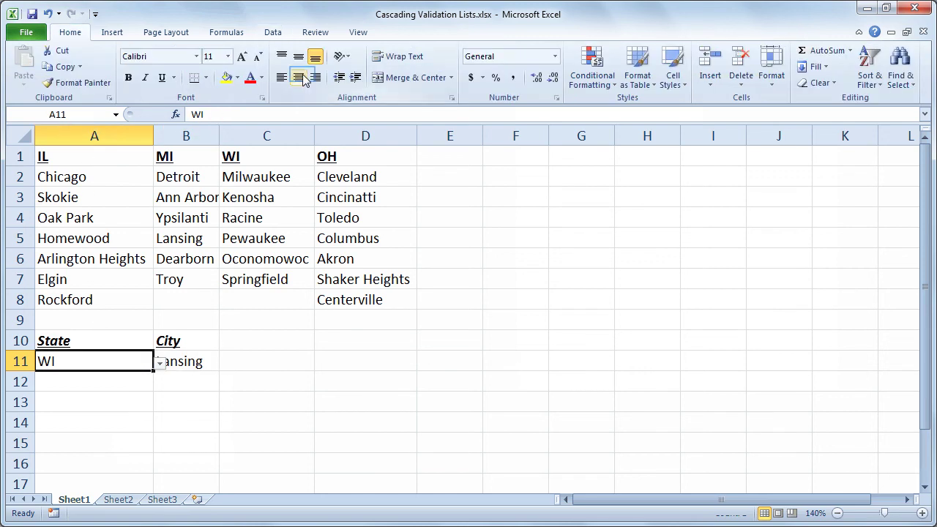
pyautogui.click(300, 77)
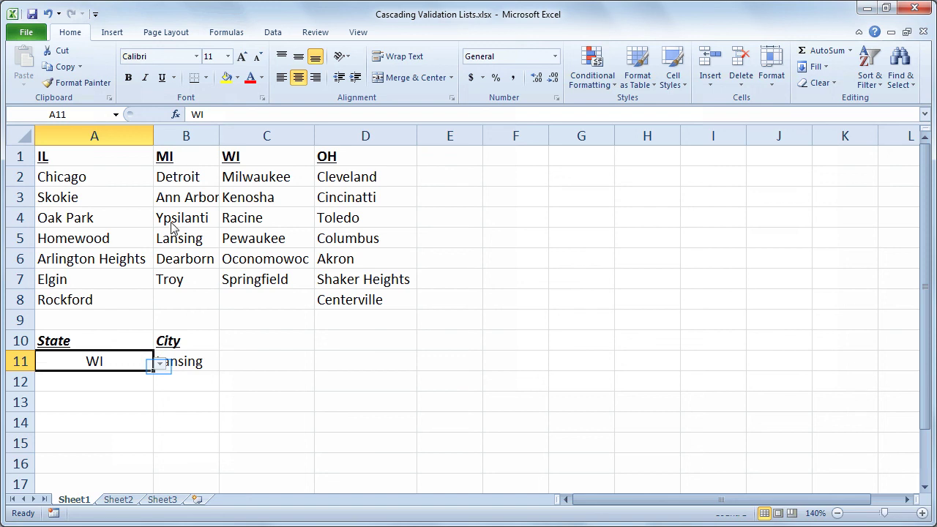
pyautogui.click(159, 366)
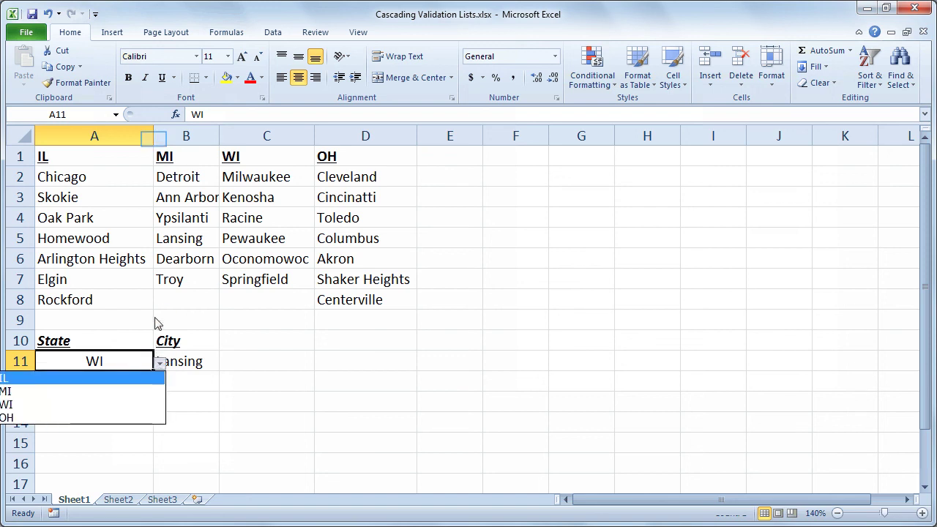
pyautogui.moveTo(153, 137); pyautogui.dragTo(101, 127)
pyautogui.click(107, 364)
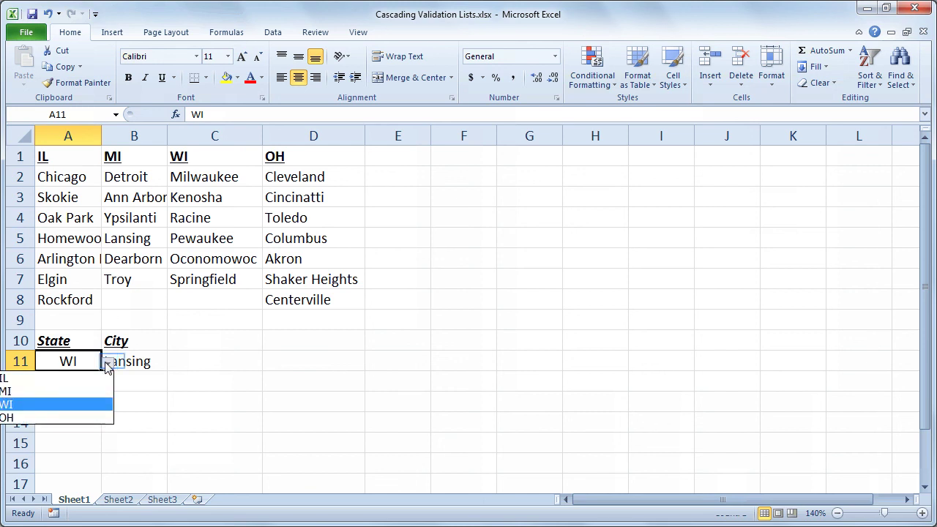
pyautogui.click(114, 368)
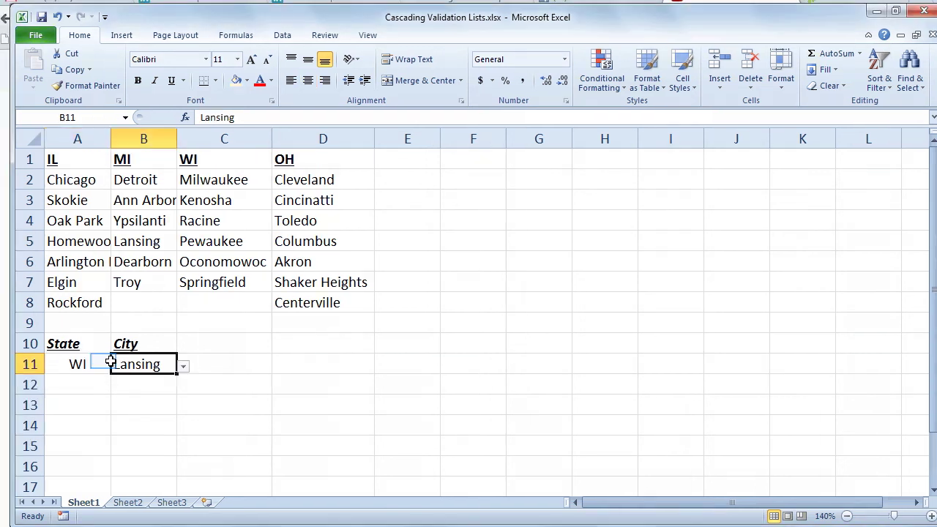
# - Choose OH from the State list in A11 and Columbus from the City list in B11
pyautogui.doubleClick(97, 365)
pyautogui.press('Escape')
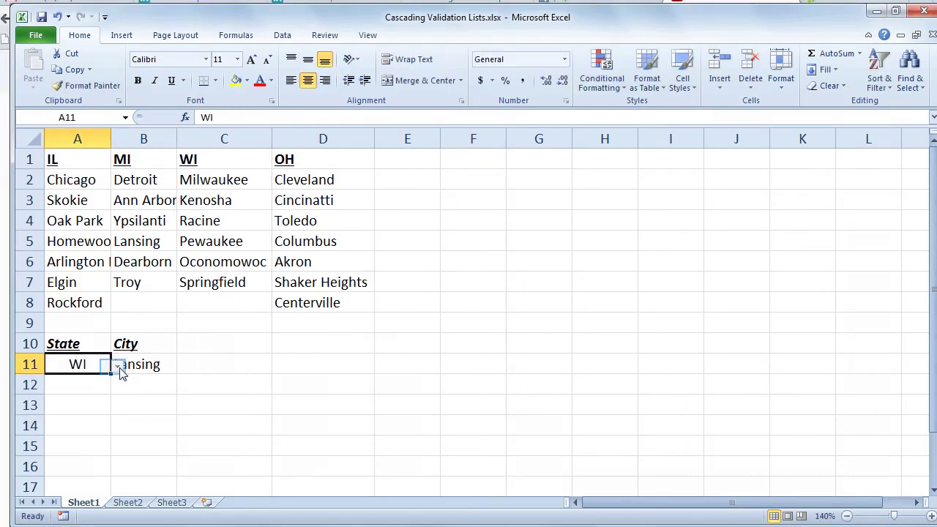
pyautogui.click(115, 368)
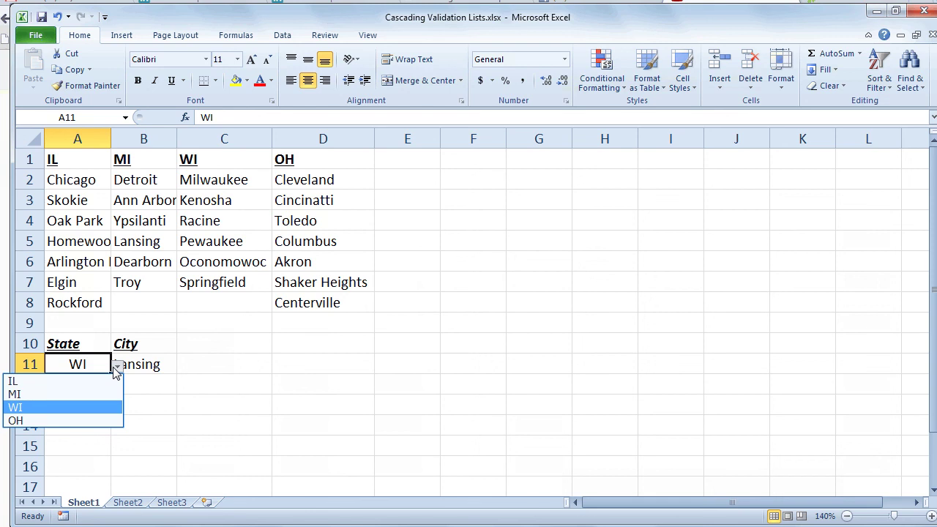
pyautogui.click(88, 421)
pyautogui.click(161, 364)
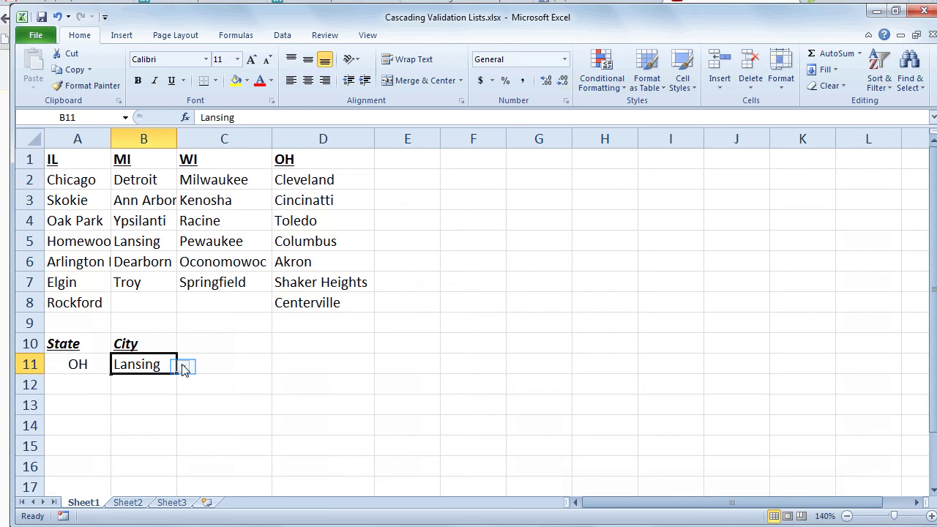
pyautogui.click(183, 368)
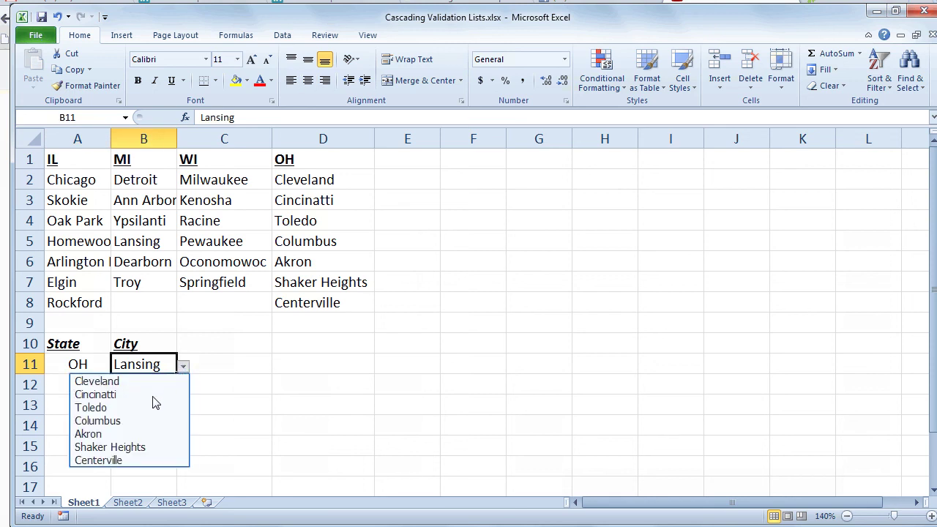
pyautogui.click(150, 422)
# - Choose MI from the State list in A12 and Detroit from the City list in B12
pyautogui.click(83, 386)
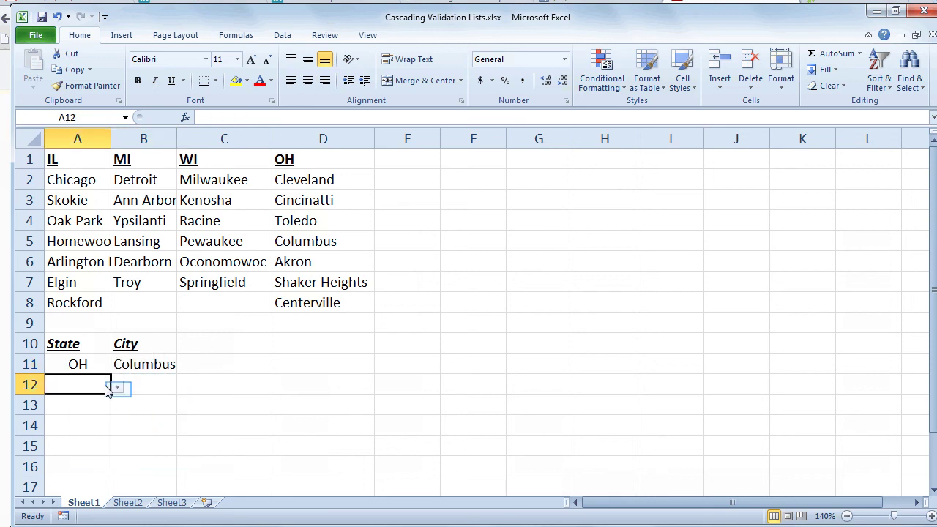
pyautogui.click(118, 387)
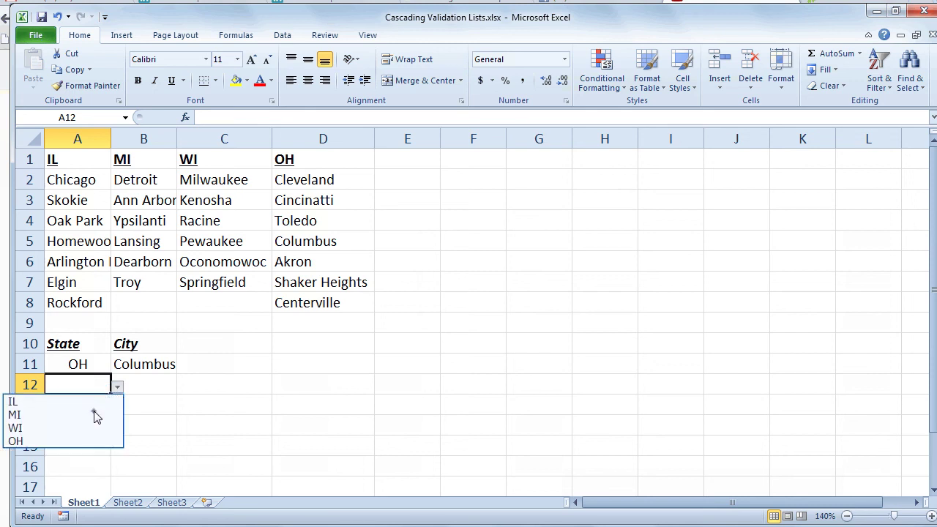
pyautogui.click(96, 414)
pyautogui.click(147, 391)
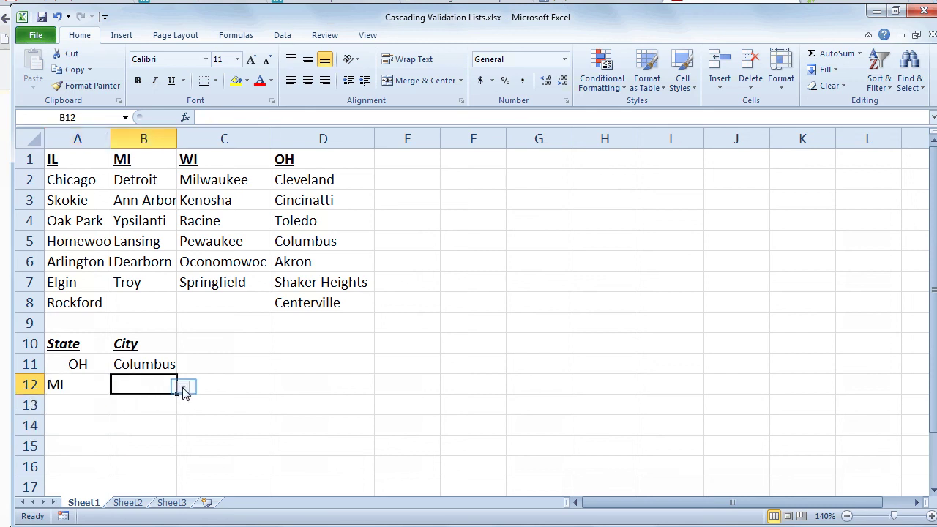
pyautogui.click(183, 388)
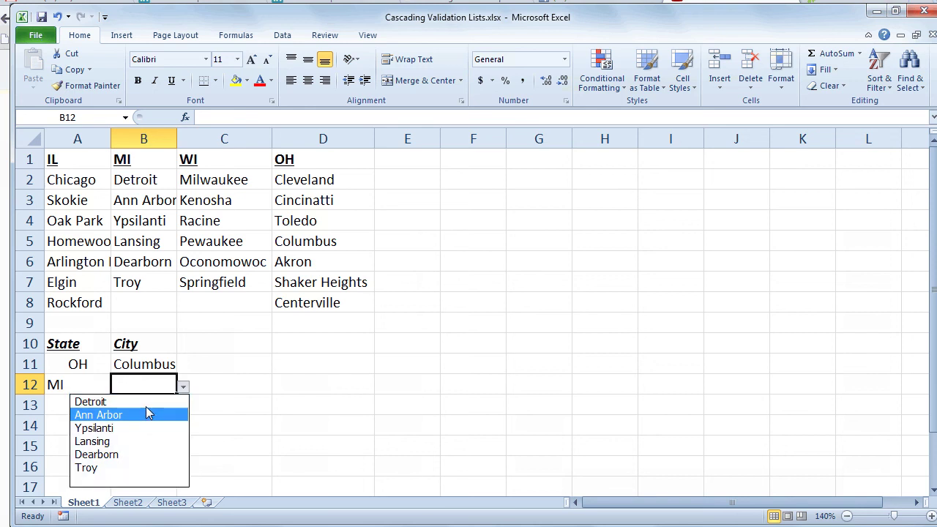
pyautogui.click(146, 402)
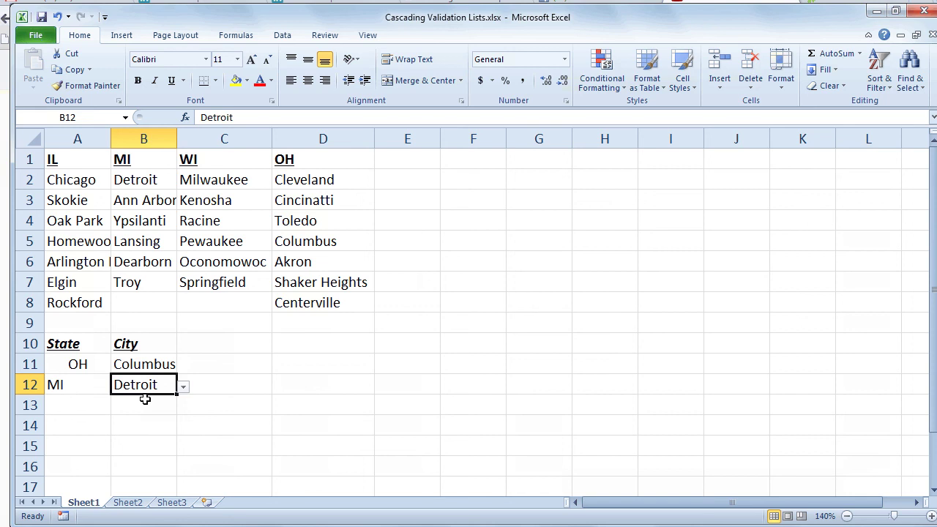